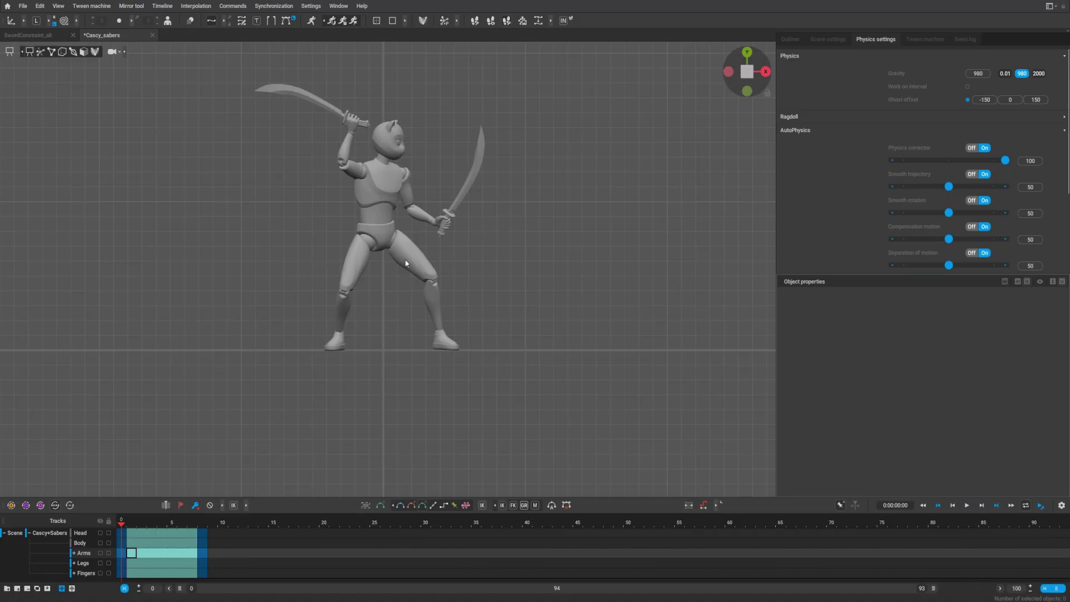
Close the start screen and pose the hands: one saber raised overhead, one held forward.
click(8, 8)
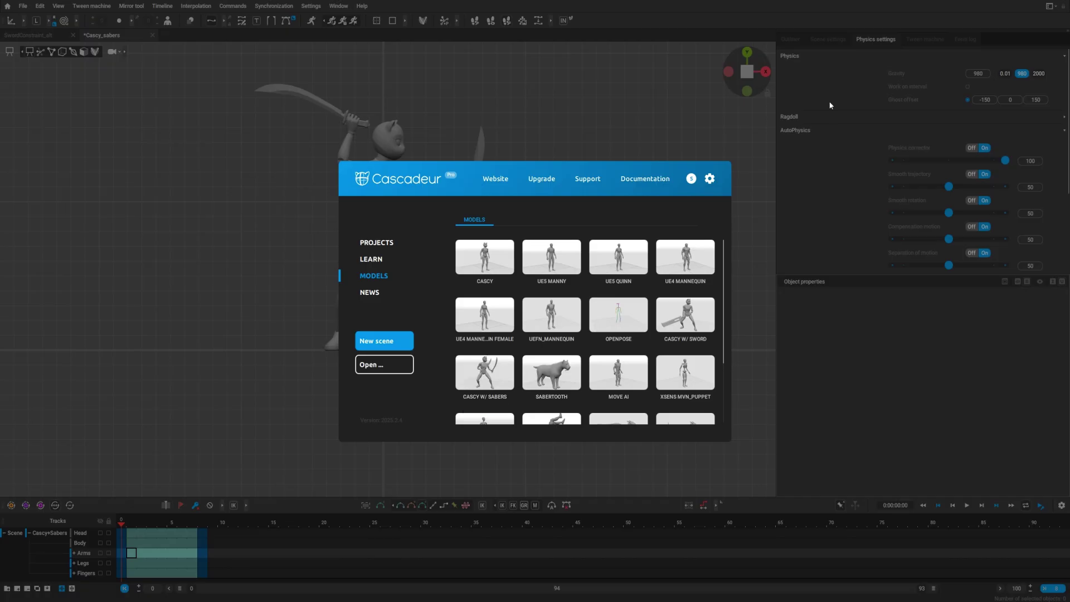
click(223, 160)
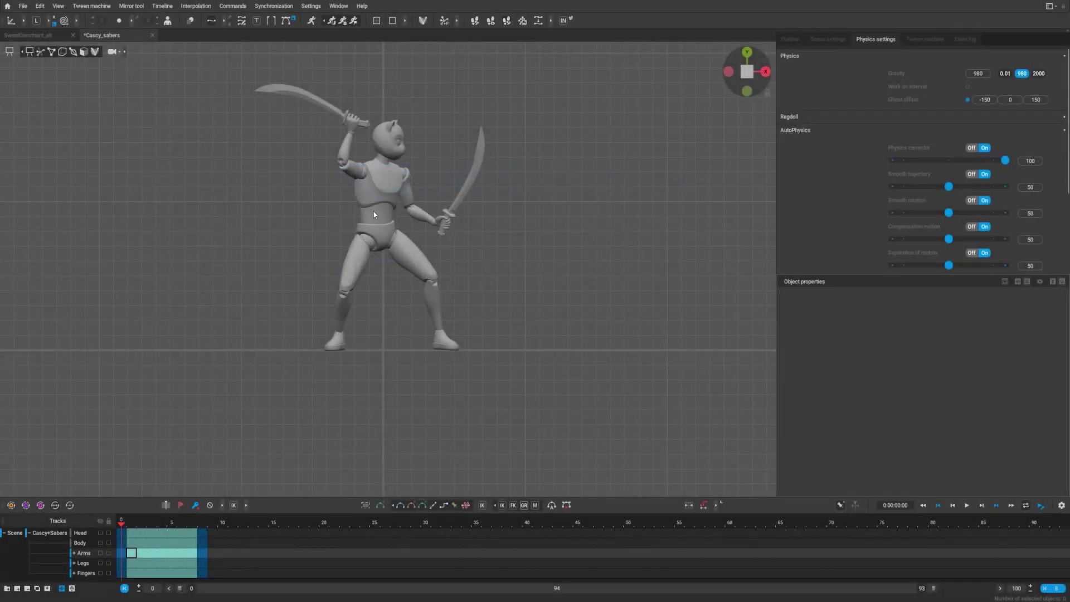
click(39, 54)
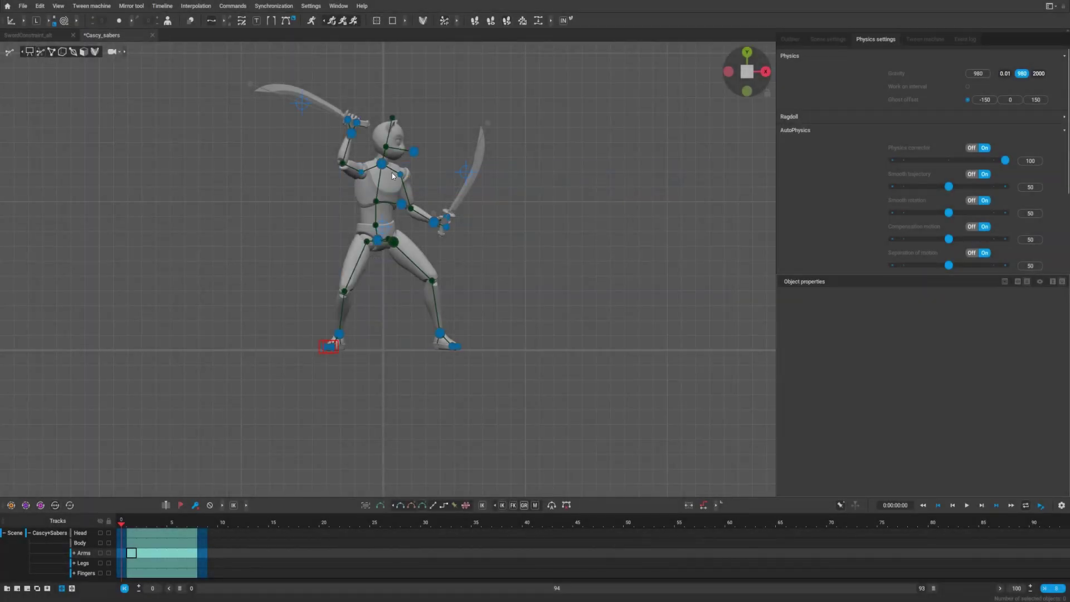
click(351, 134)
mouse_move(353, 136)
mouse_down()
mouse_move(278, 129)
mouse_move(363, 143)
mouse_move(341, 141)
mouse_up()
click(441, 228)
mouse_move(442, 229)
mouse_down()
mouse_move(440, 195)
mouse_move(481, 223)
mouse_move(419, 183)
mouse_move(464, 202)
mouse_move(443, 218)
mouse_up()
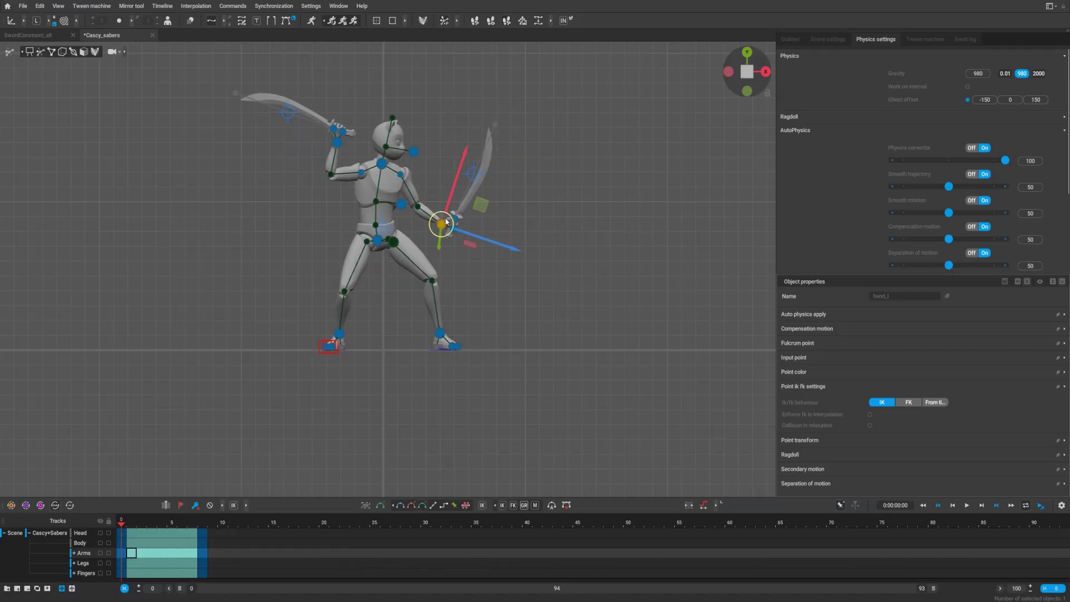
Clear the selection and move the playhead from frame 1 to frame 2.
click(388, 424)
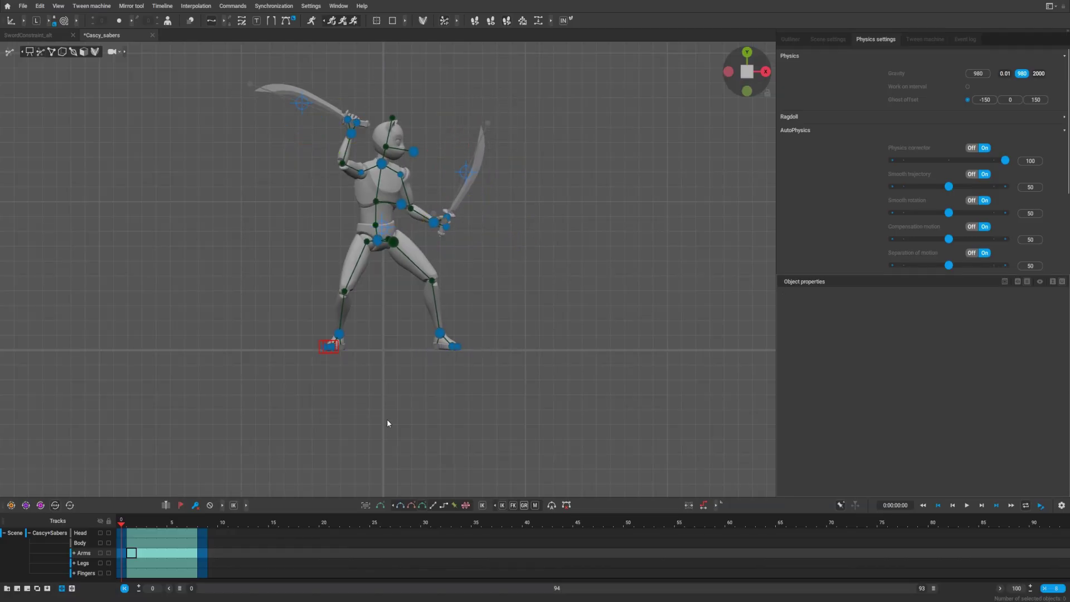
click(130, 530)
mouse_move(159, 533)
mouse_down()
mouse_move(173, 534)
mouse_move(142, 533)
mouse_up()
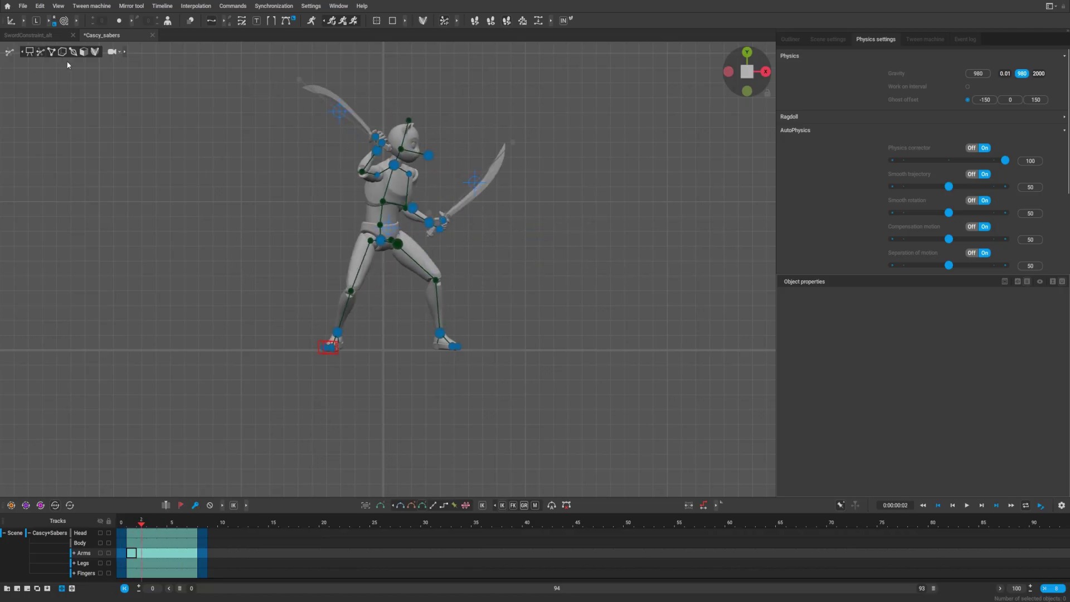
Show bone-line skeleton, hide the rig with H, play, and orbit to a perspective front view.
click(51, 52)
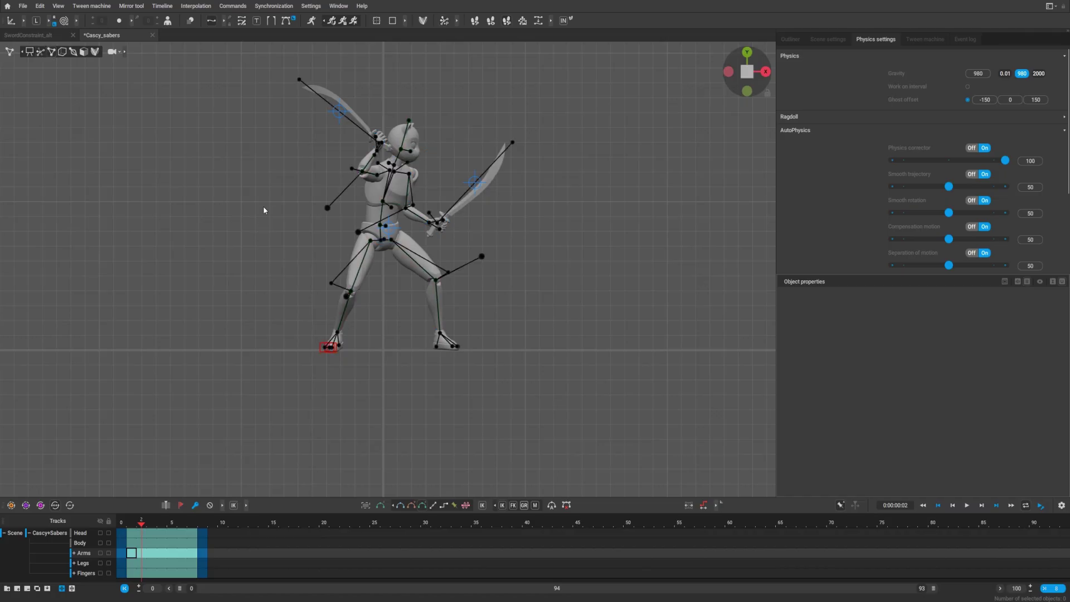
key(h)
scroll(270, 215, up, 3)
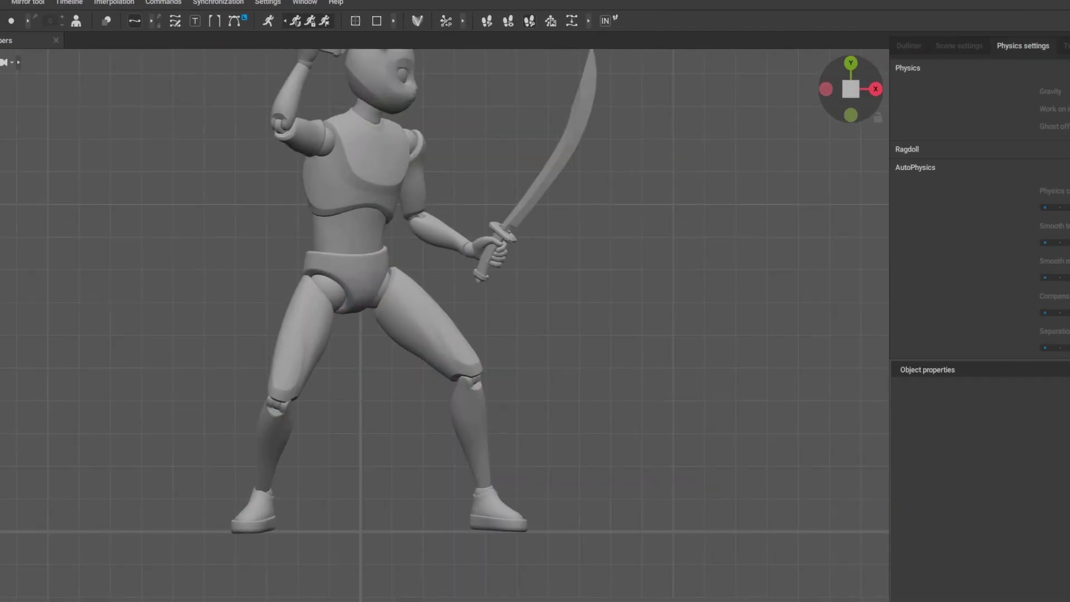
key(space)
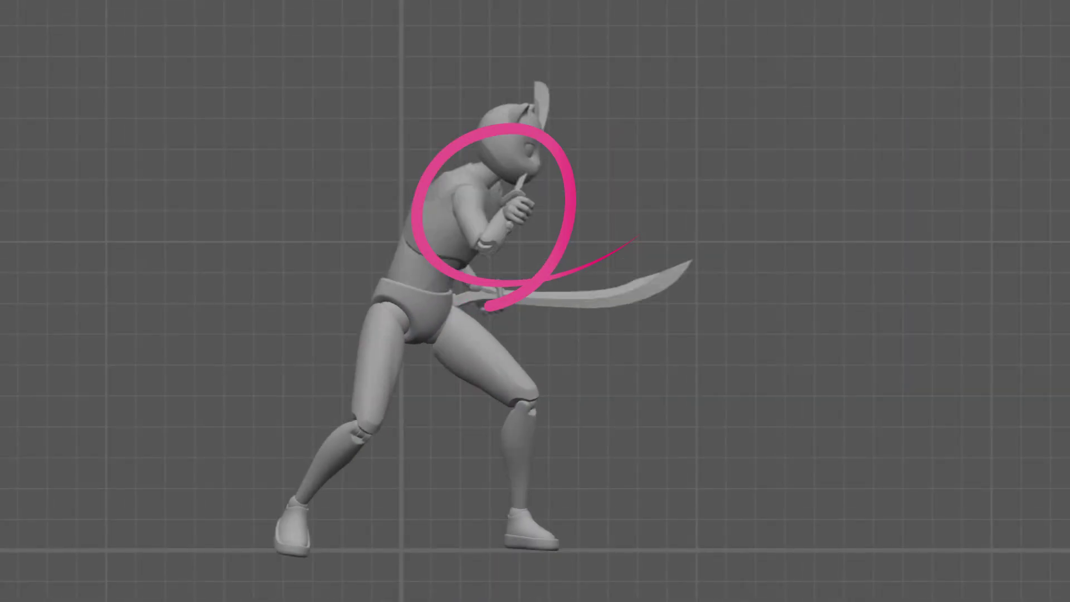
middle_drag(334, 436, 82, 530)
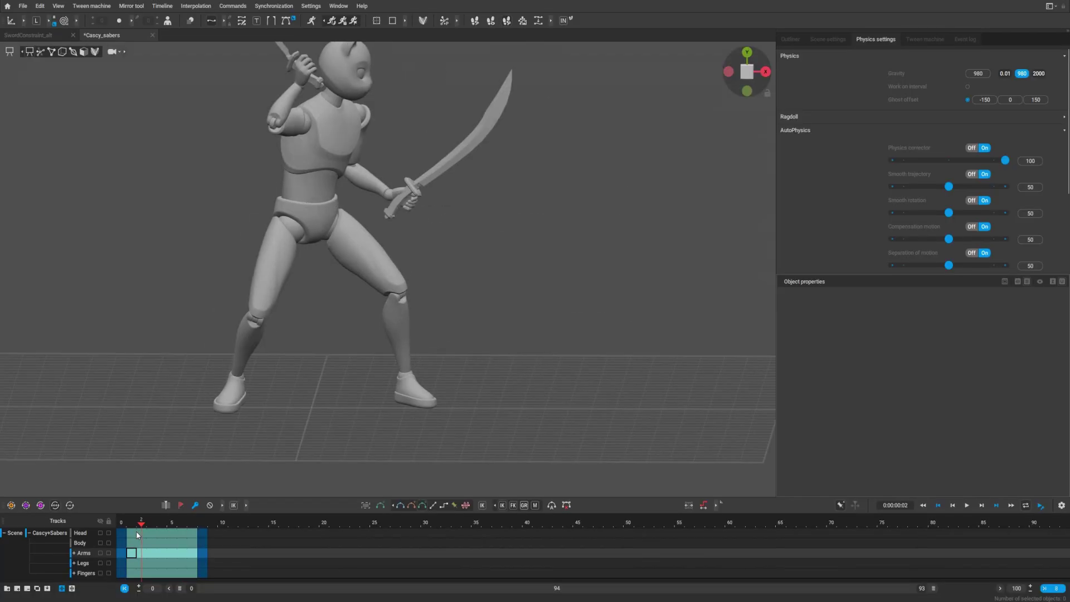
At frame 7, show the skeleton and joint controls and select the right saber's weapon point.
drag(138, 531, 197, 535)
scroll(422, 244, down, 3)
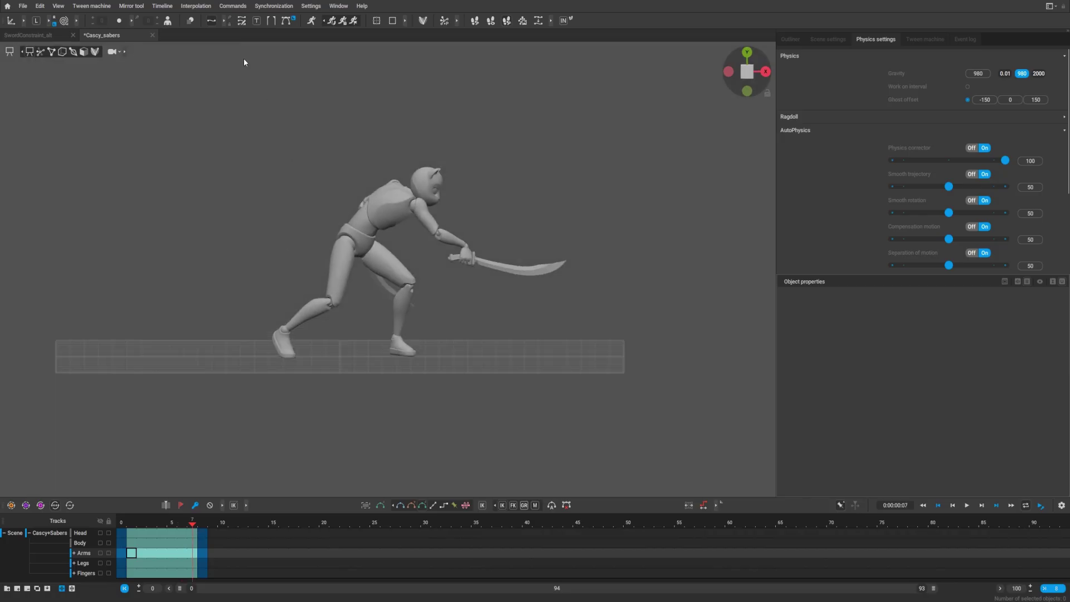
click(52, 51)
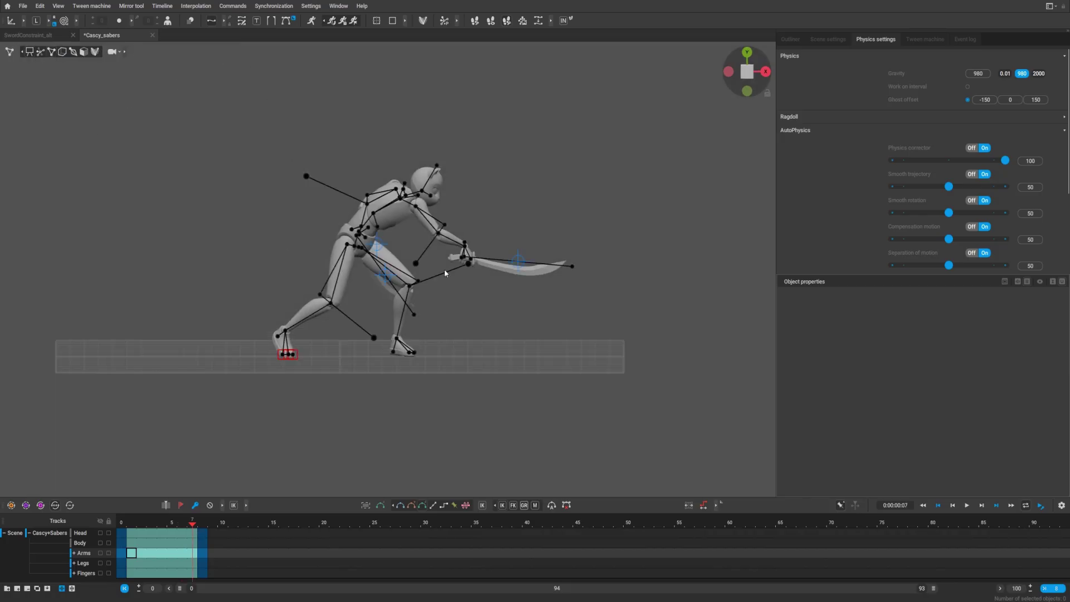
scroll(537, 285, up, 3)
scroll(488, 243, up, 2)
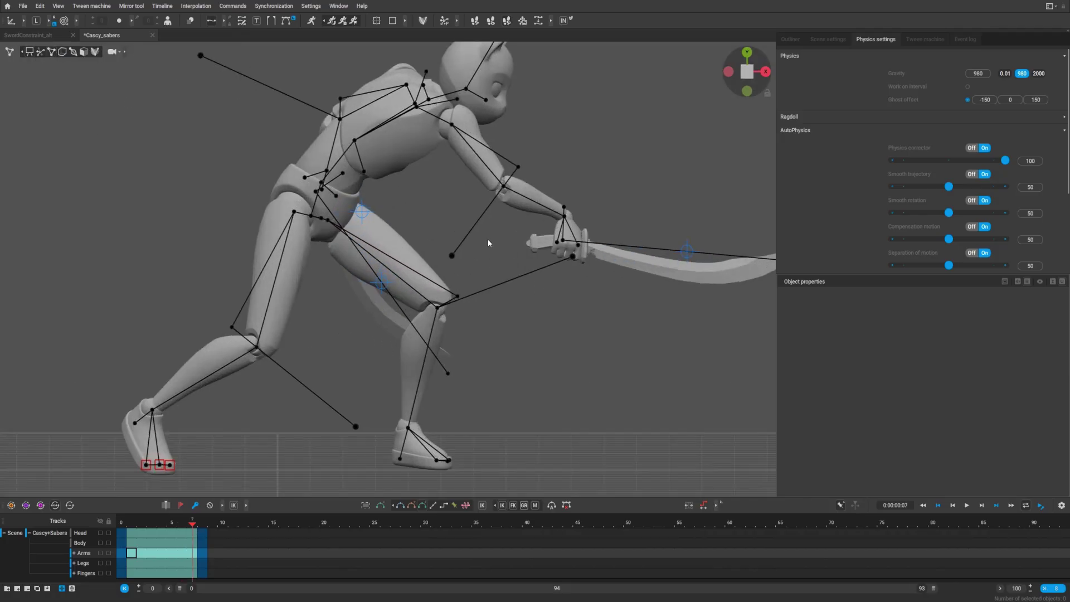
click(40, 54)
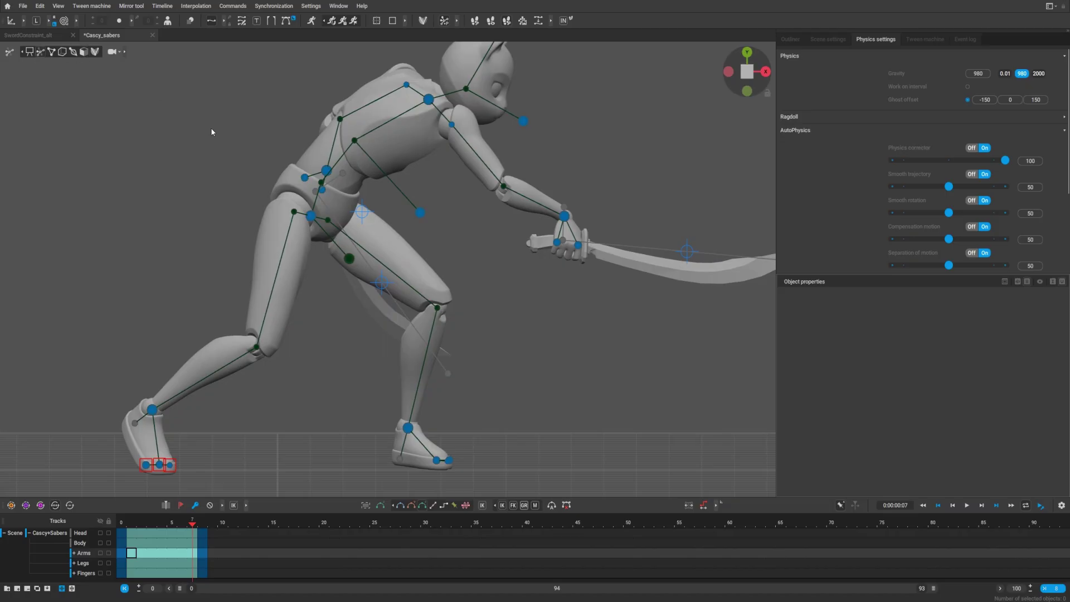
click(566, 244)
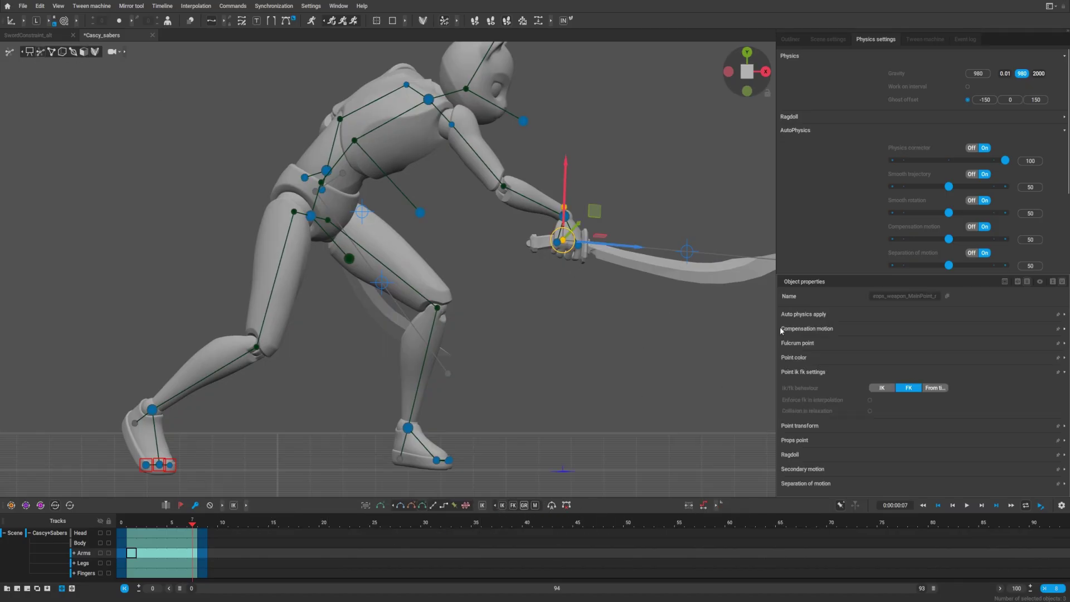
Tick Enforce FK in interpolation for MainPoint_r and MainPoint_l, then scrub to check the swing.
click(808, 373)
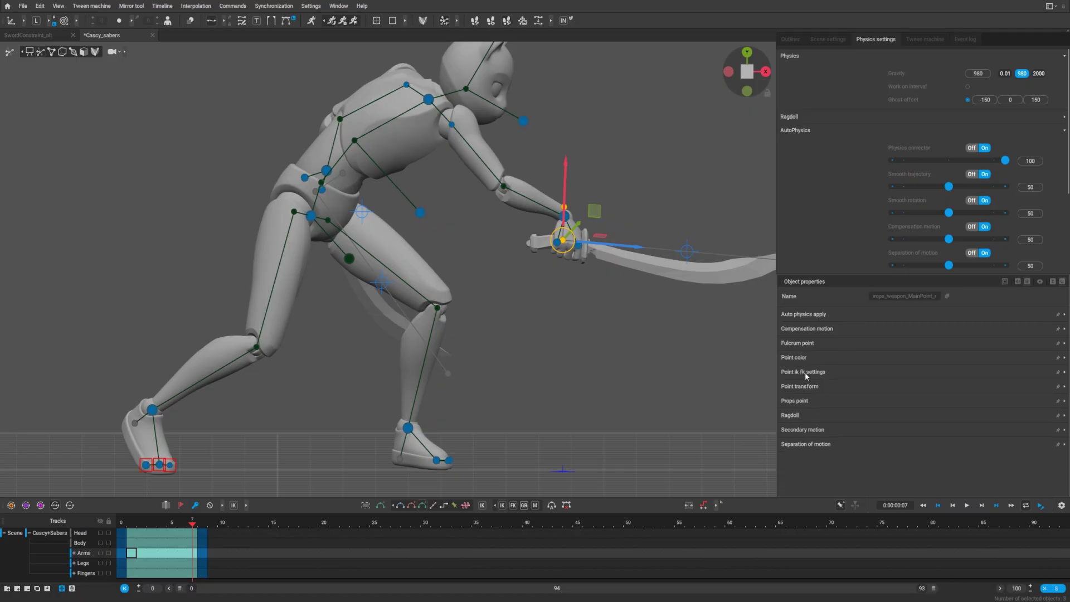
click(806, 377)
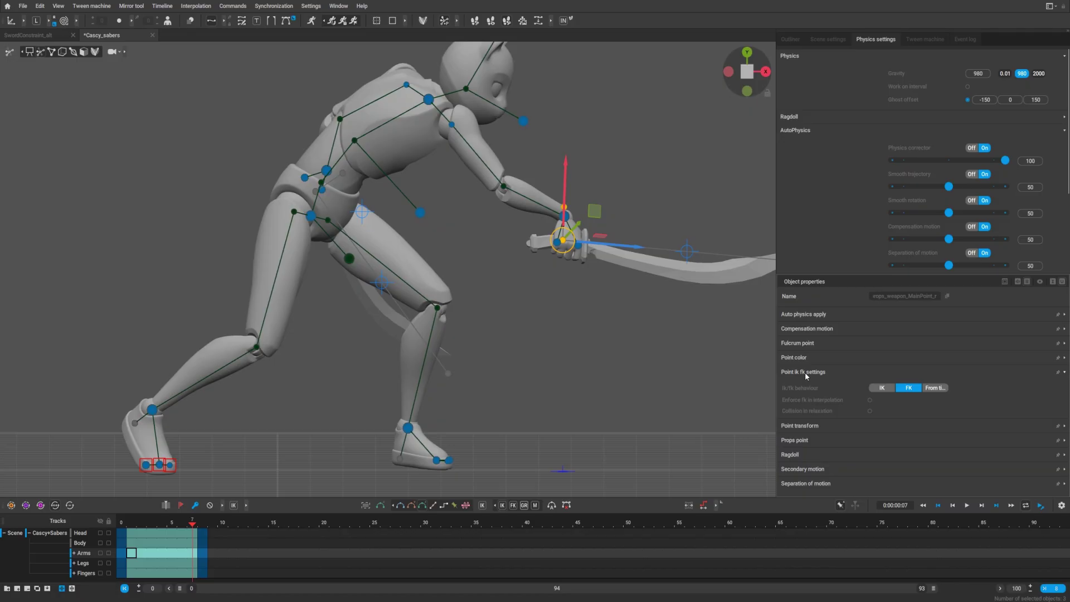
click(870, 400)
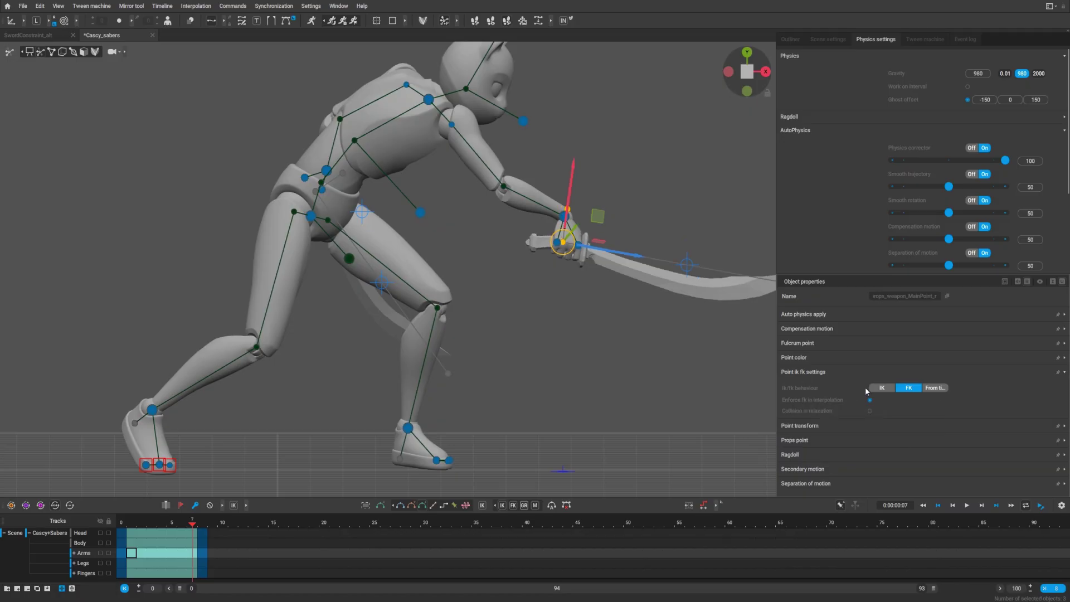
click(316, 191)
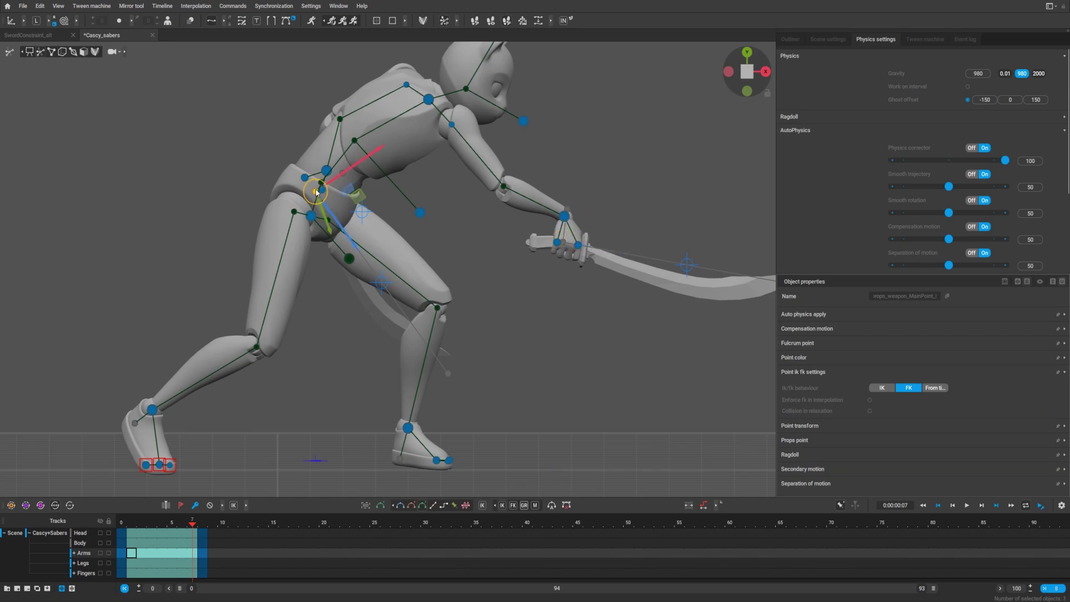
click(870, 400)
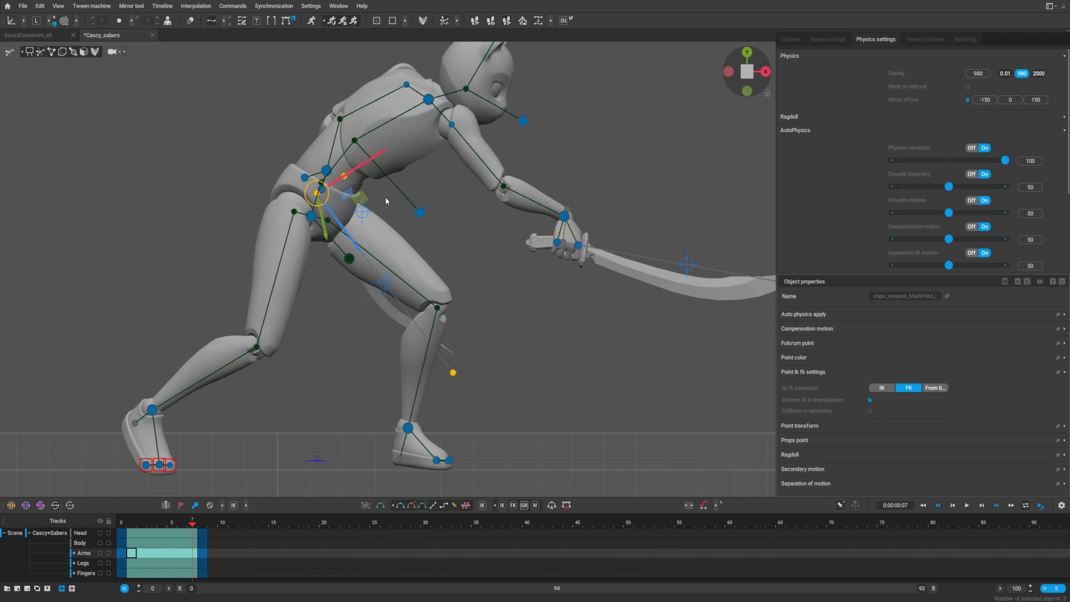
scroll(233, 323, down, 2)
mouse_move(186, 525)
mouse_down()
mouse_move(122, 525)
mouse_move(206, 526)
mouse_move(131, 525)
mouse_move(196, 527)
mouse_up()
Enlarge the timeline panel and switch the saber key on frame 1 to FK.
scroll(391, 267, down, 5)
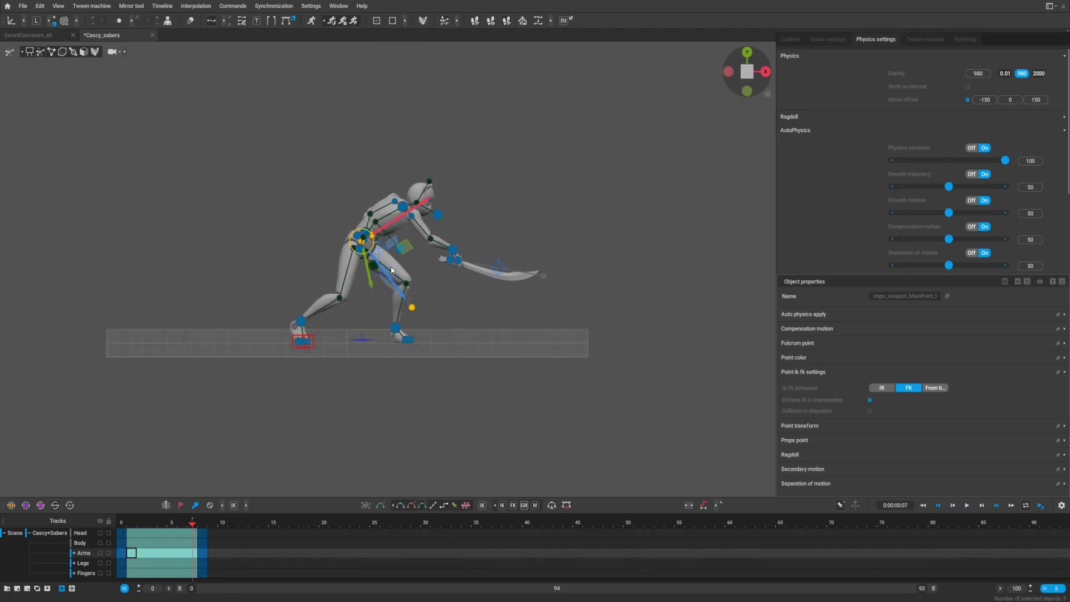
scroll(417, 225, up, 3)
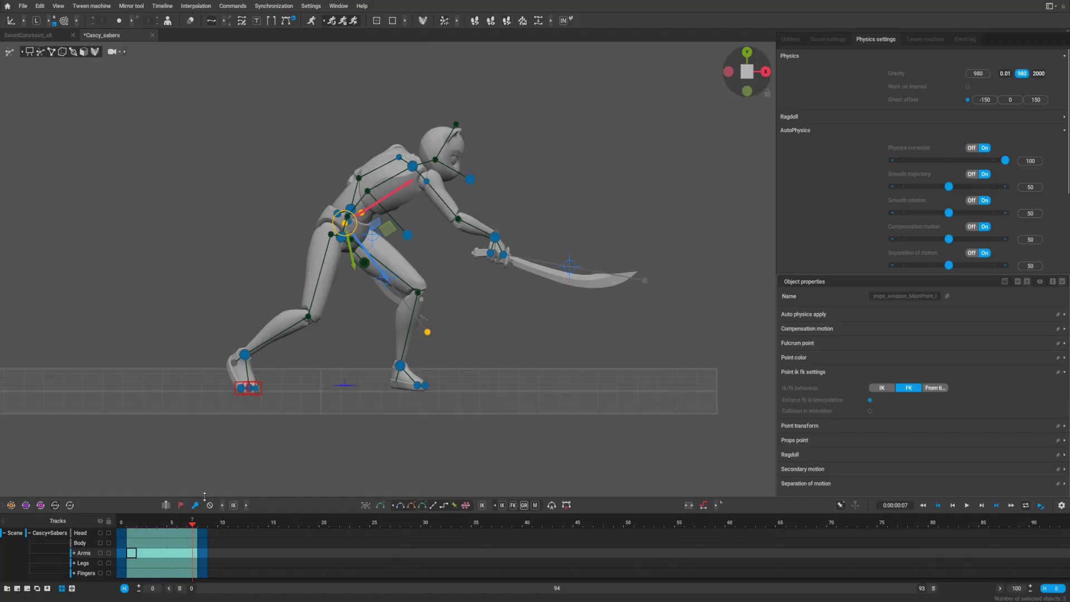
drag(207, 496, 207, 378)
click(129, 449)
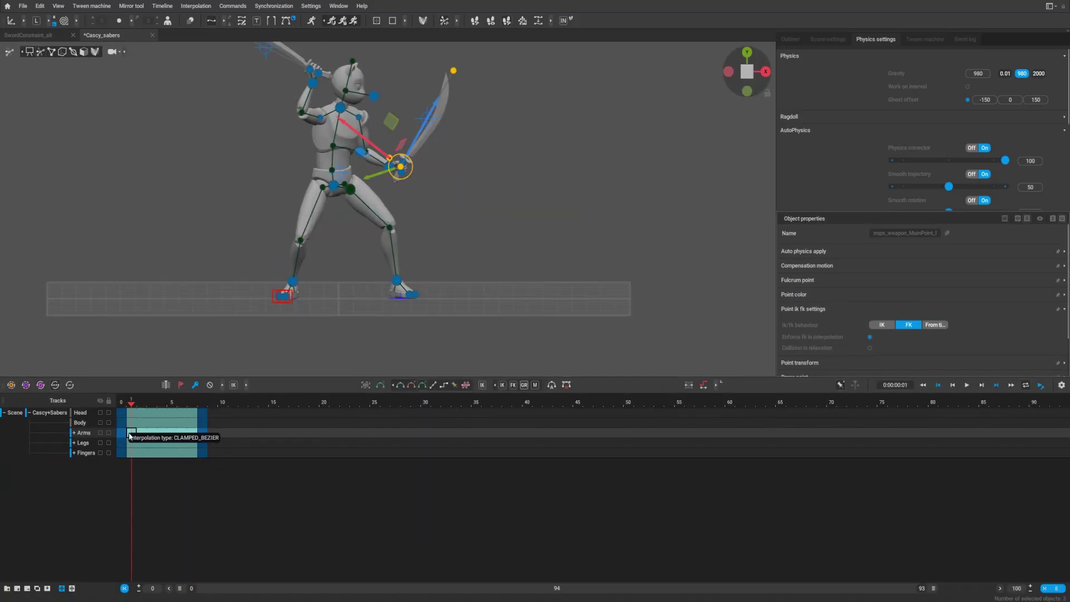
click(513, 386)
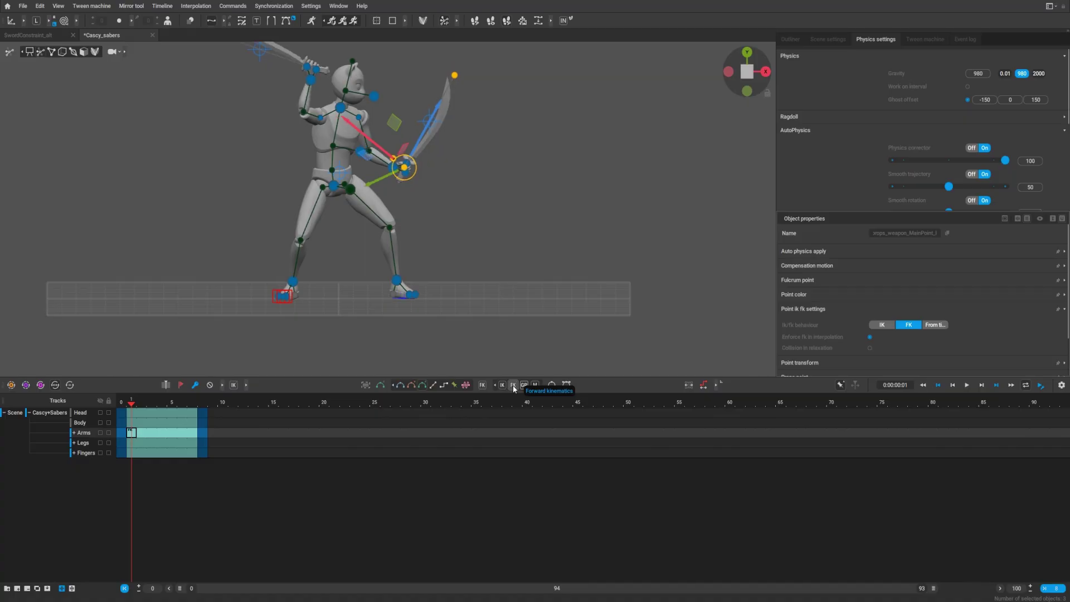
Deselect, play the lunge, and scrub back to frame 3.
click(361, 272)
key(space)
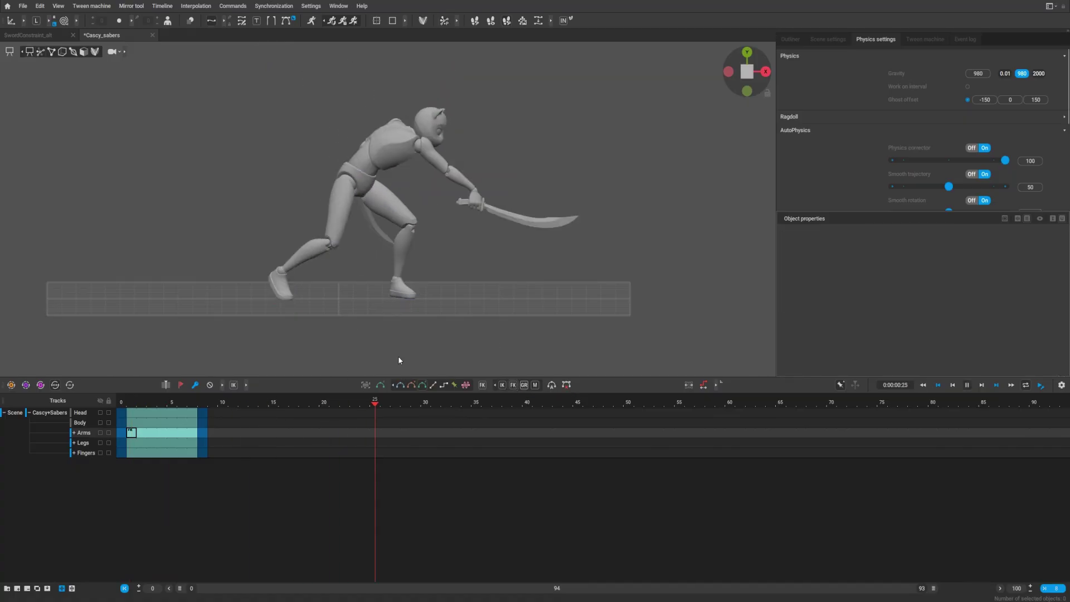
drag(269, 401, 161, 413)
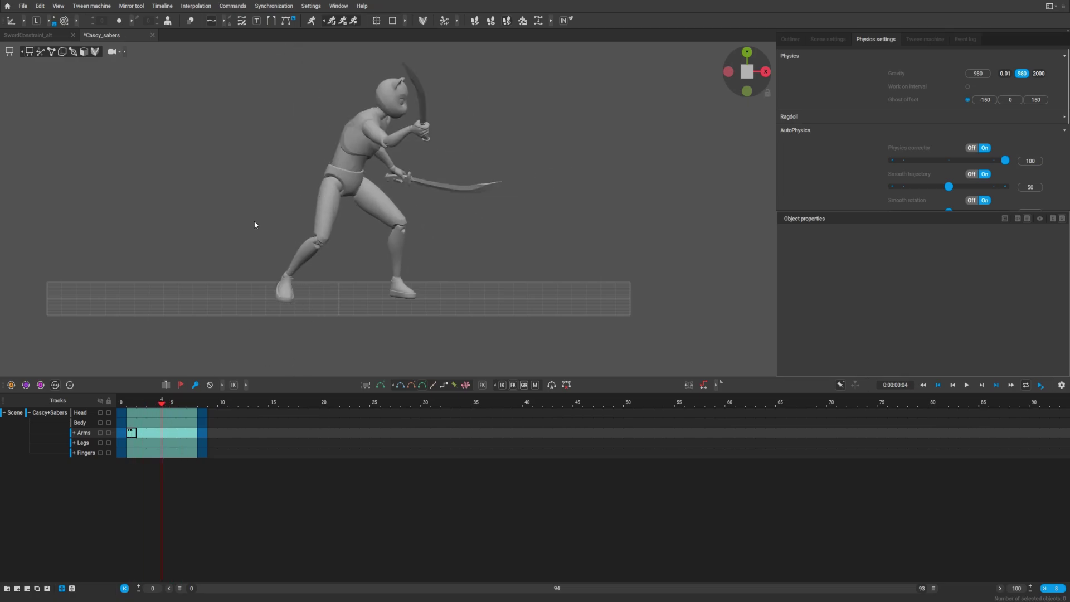
key(Left)
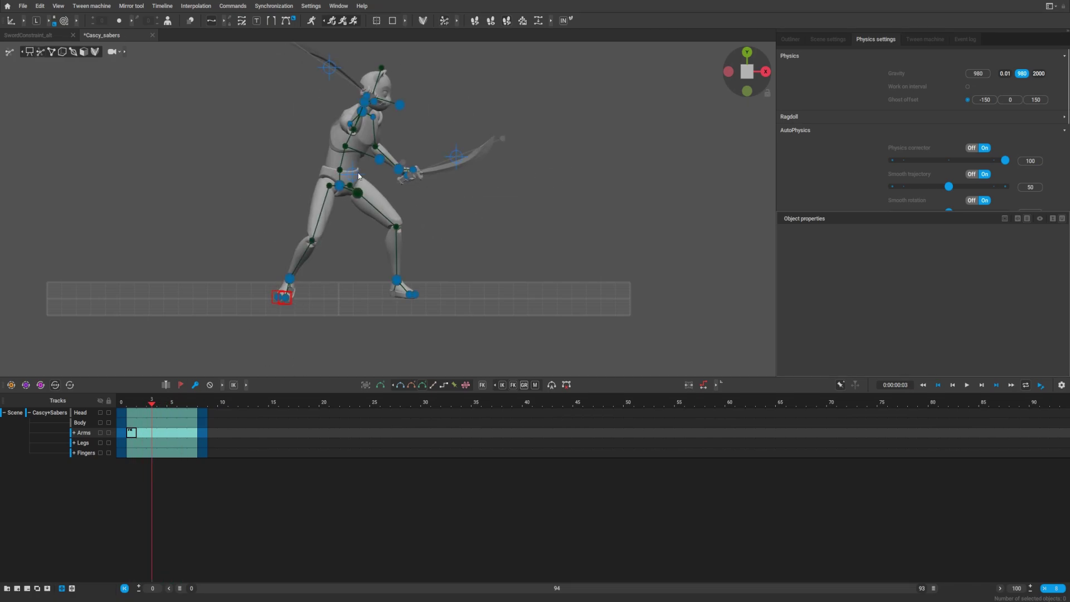
Select the center of mass, enable AutoPhysics, and scrub early frames to compare the green physics pose.
click(357, 175)
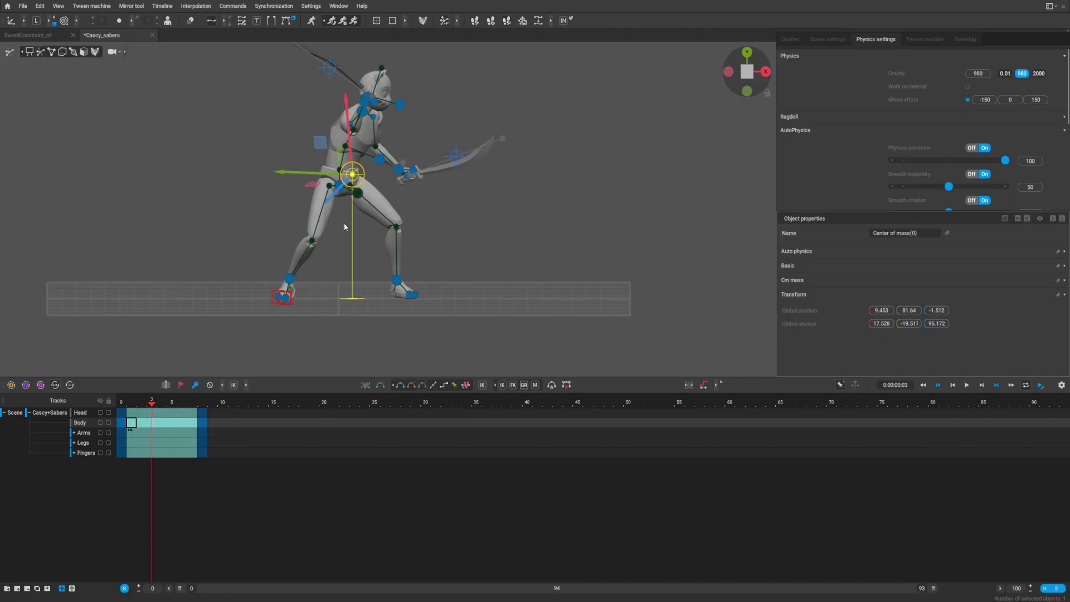
click(312, 21)
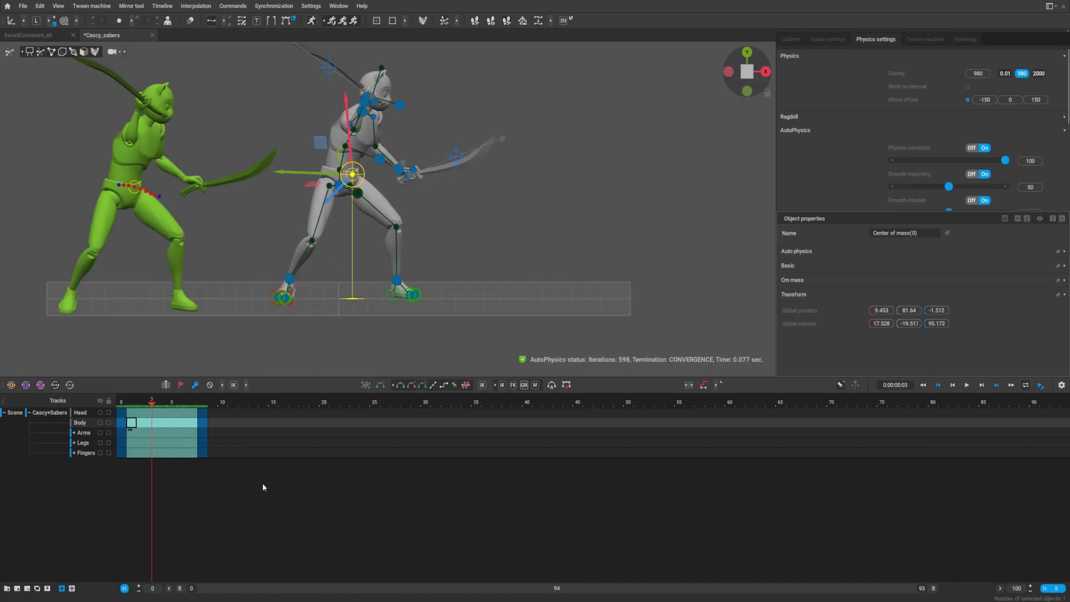
click(173, 412)
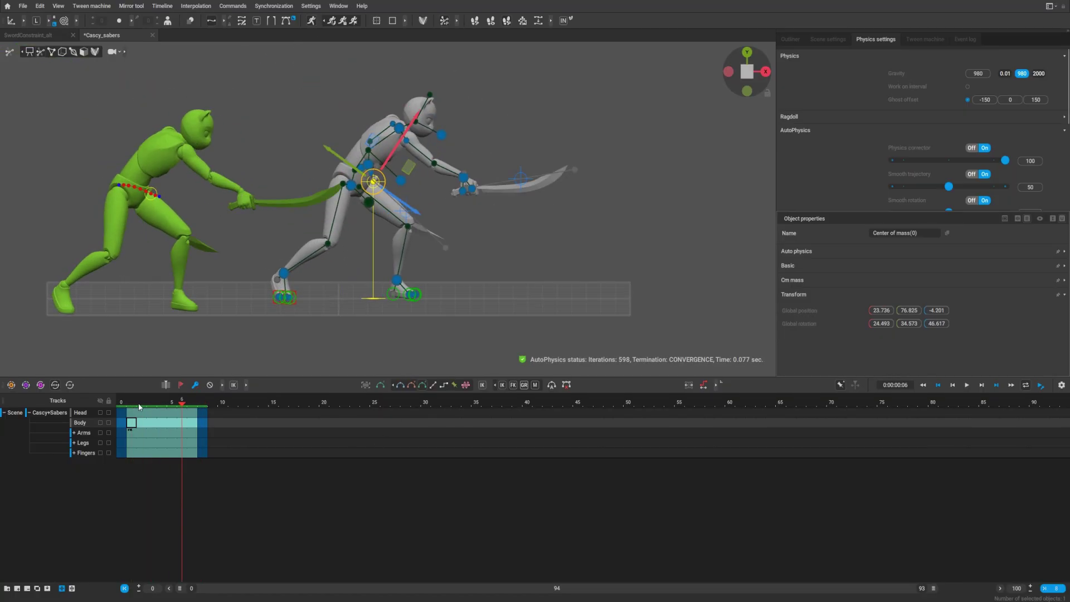
mouse_move(175, 411)
mouse_down()
mouse_move(127, 411)
mouse_move(179, 412)
mouse_move(127, 412)
mouse_move(159, 411)
mouse_up()
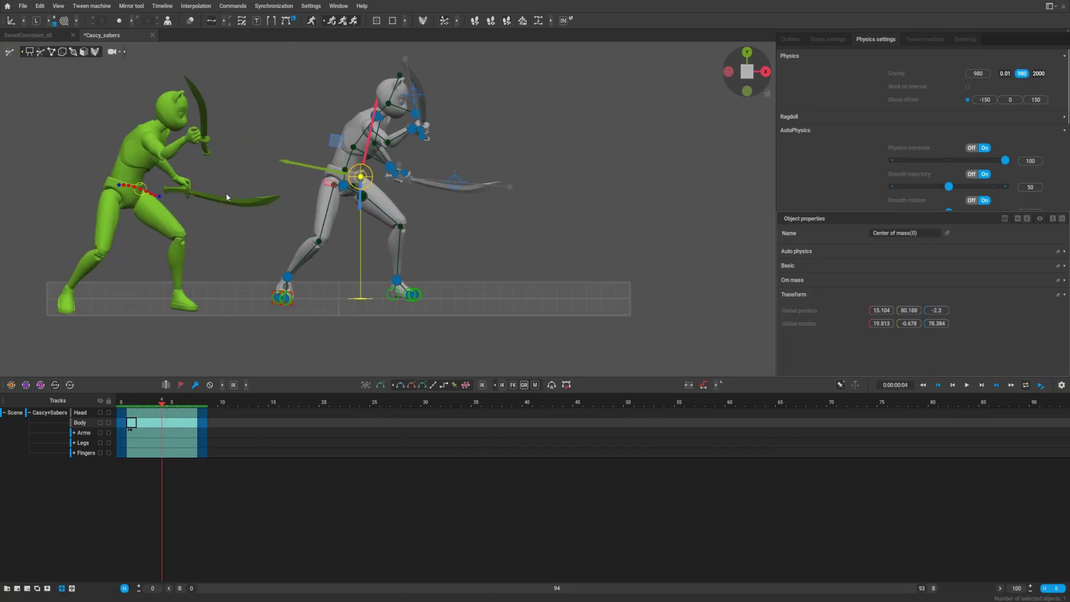
middle_drag(226, 193, 300, 212)
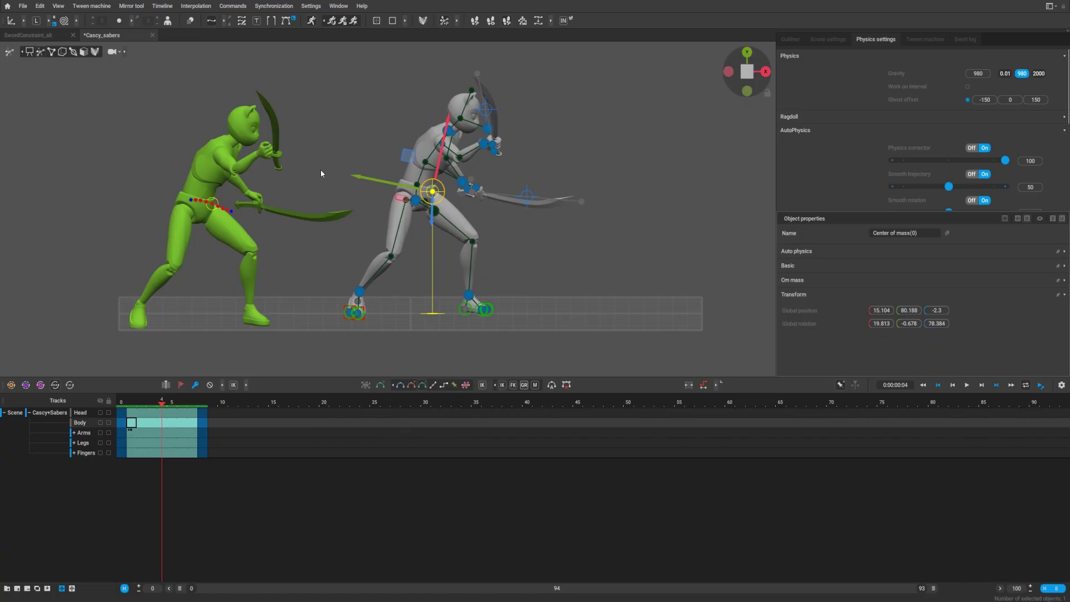
Select the body and both saber centers of mass, then open Commands > Center of mass.
click(520, 252)
click(433, 191)
shift+click(483, 112)
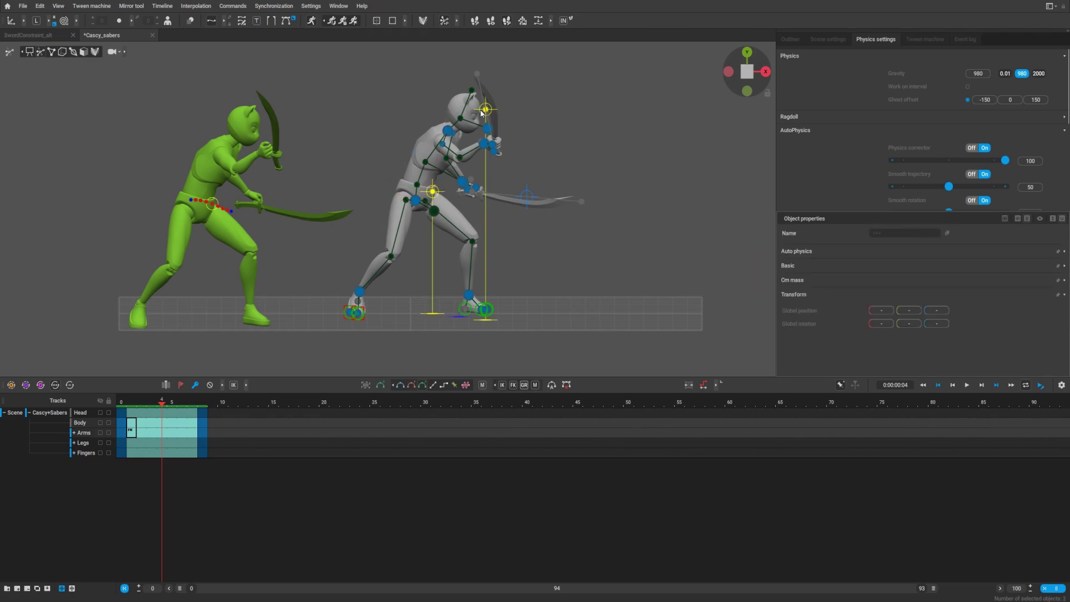
shift+click(528, 196)
key(w)
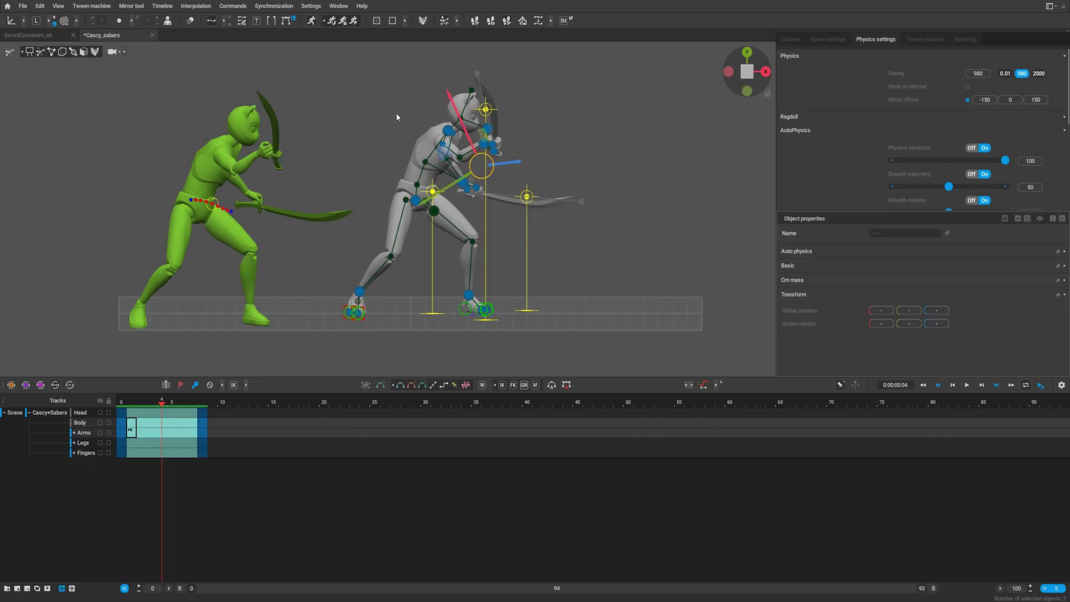
click(232, 7)
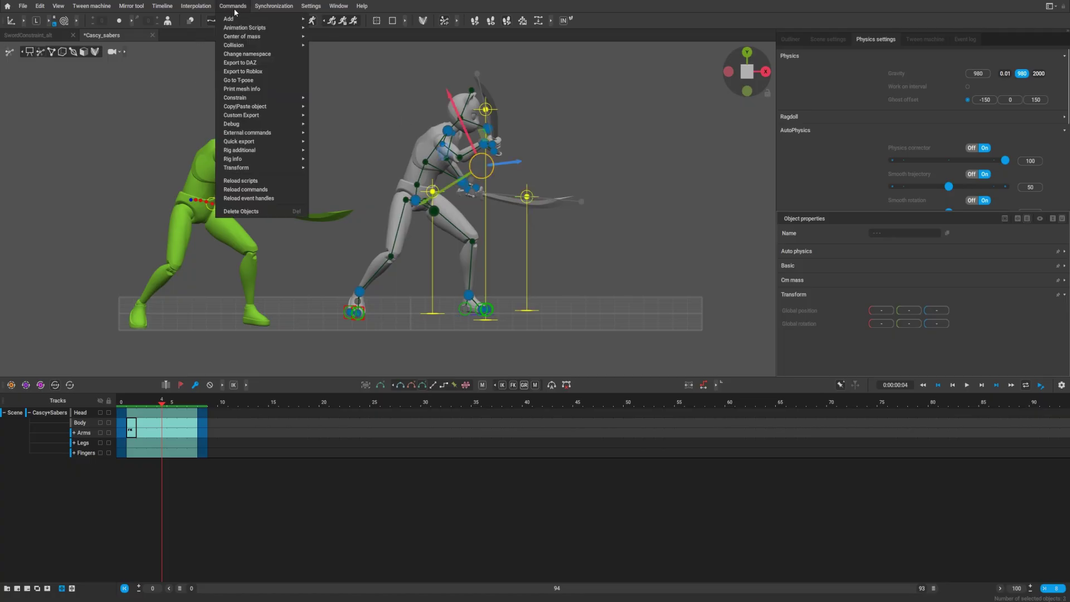
mouse_move(240, 37)
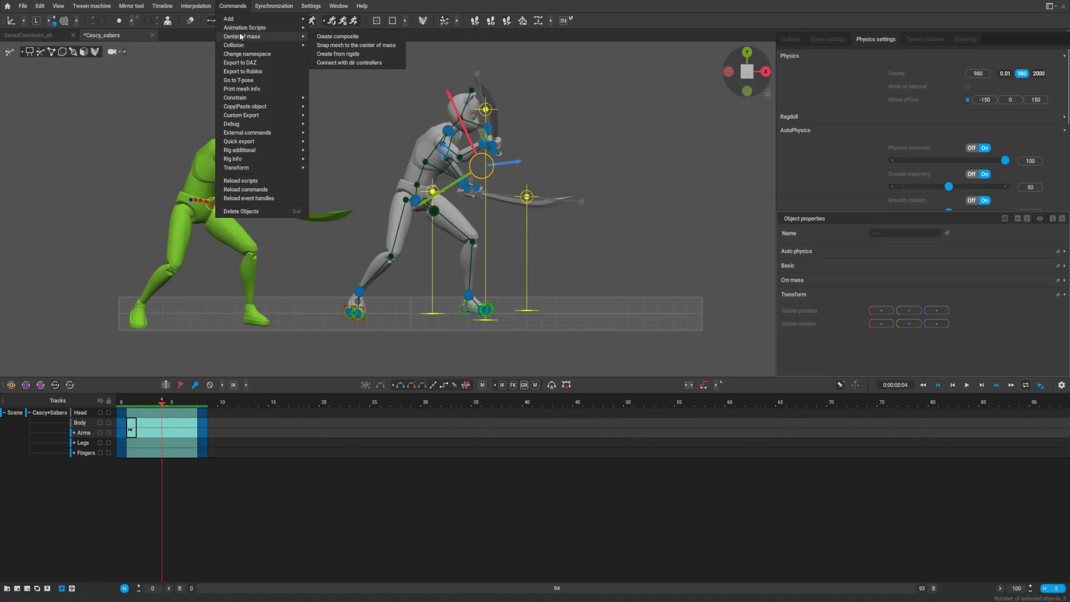
Create the composite center of mass, inspect the saber and body centers of mass, and collapse Rig(0).
click(333, 39)
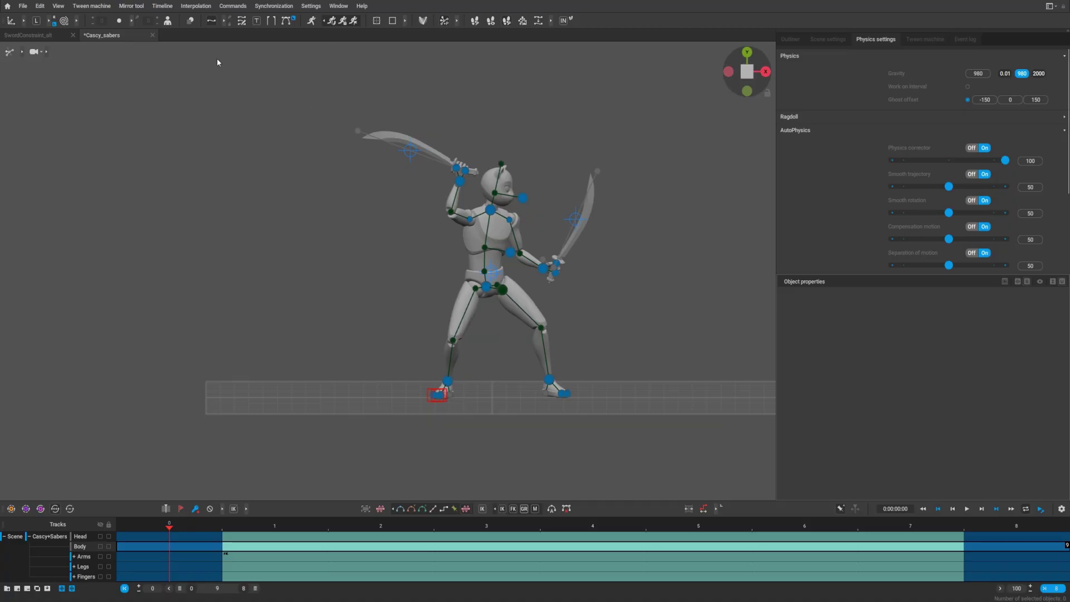
click(791, 39)
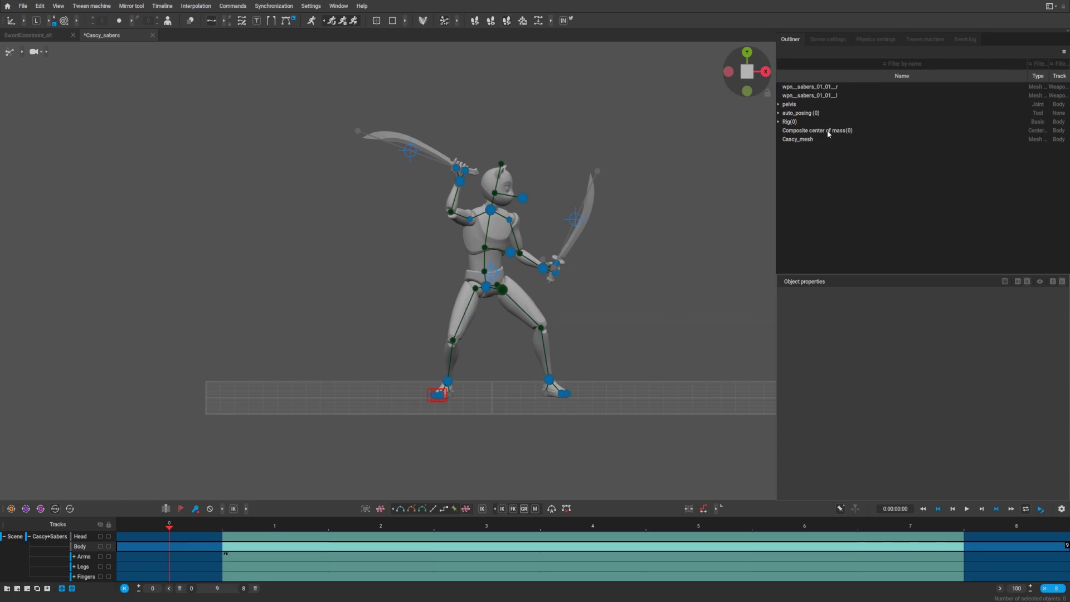
click(410, 153)
click(576, 219)
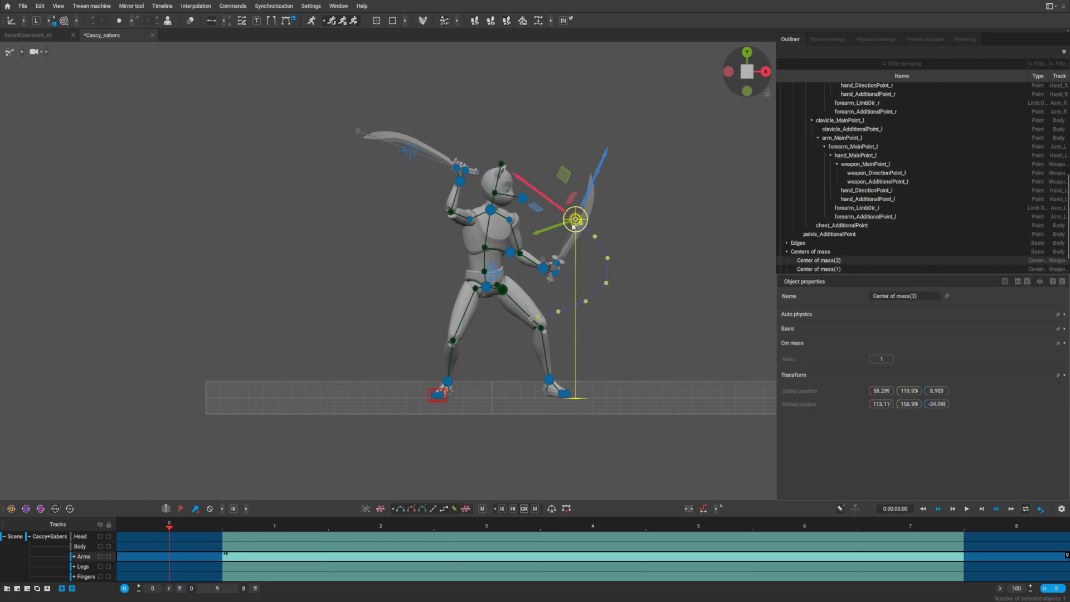
click(491, 276)
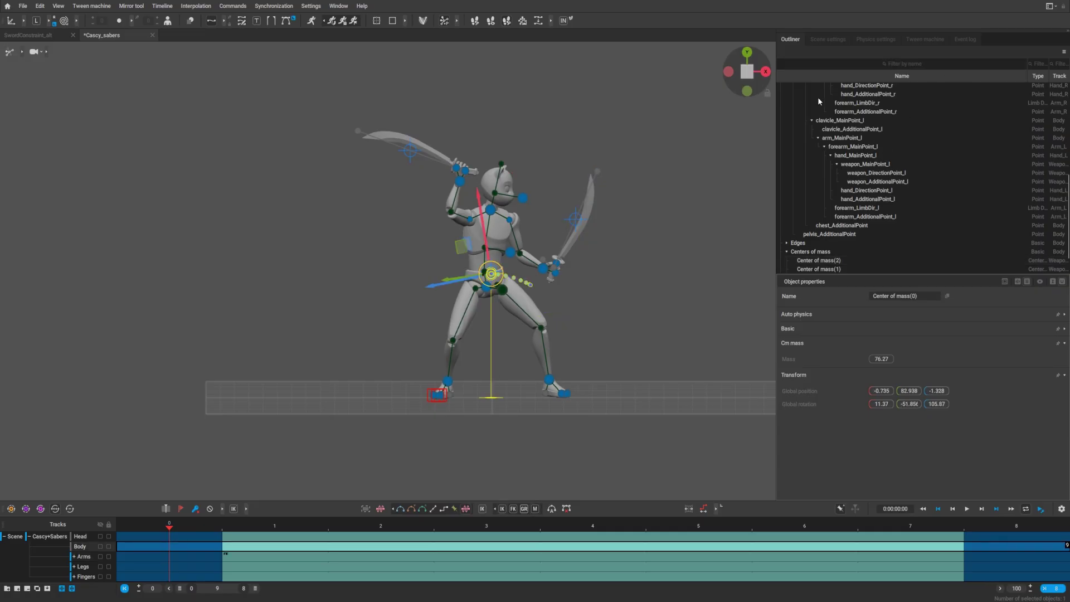
scroll(804, 145, up, 8)
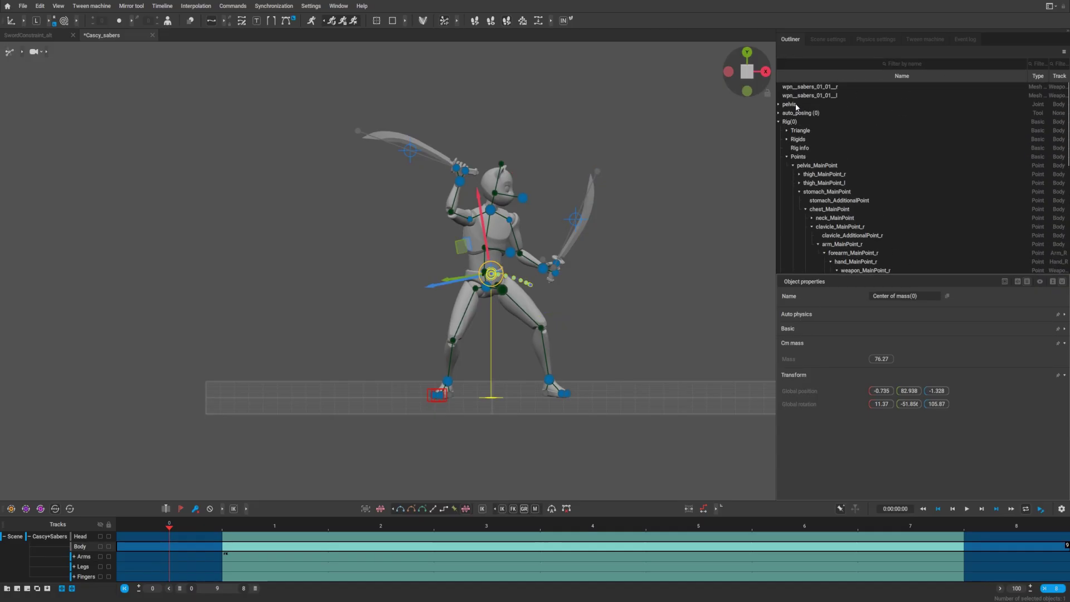
click(779, 121)
Select Composite center of mass(0), check frame 5, play the swing, and enlarge the timeline.
click(796, 131)
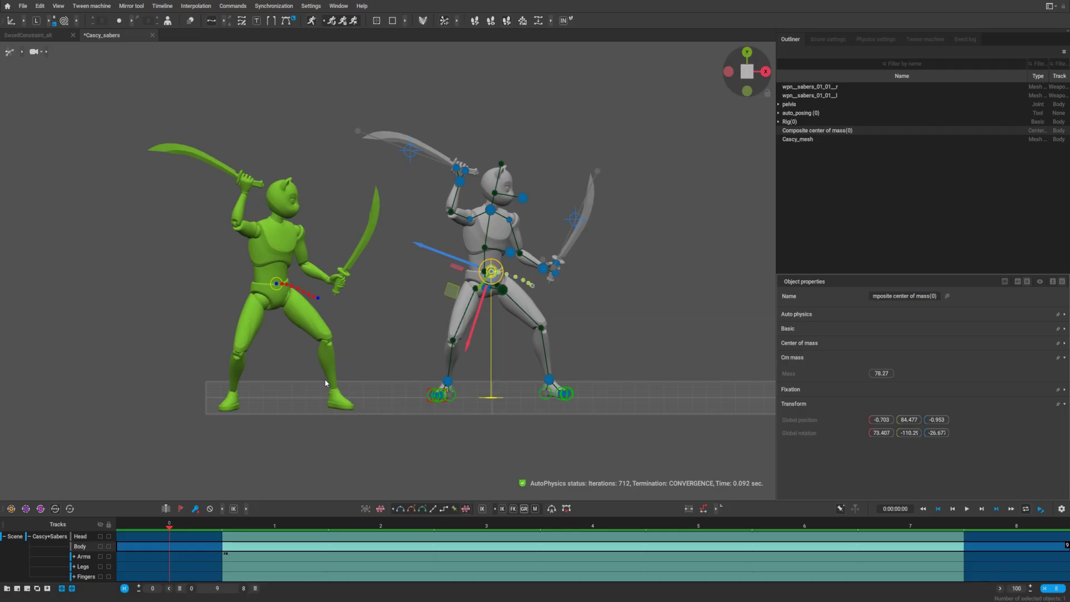
mouse_move(230, 525)
mouse_down()
mouse_move(709, 529)
mouse_move(815, 519)
mouse_move(644, 537)
mouse_move(309, 539)
mouse_move(885, 533)
mouse_move(215, 536)
mouse_up()
key(space)
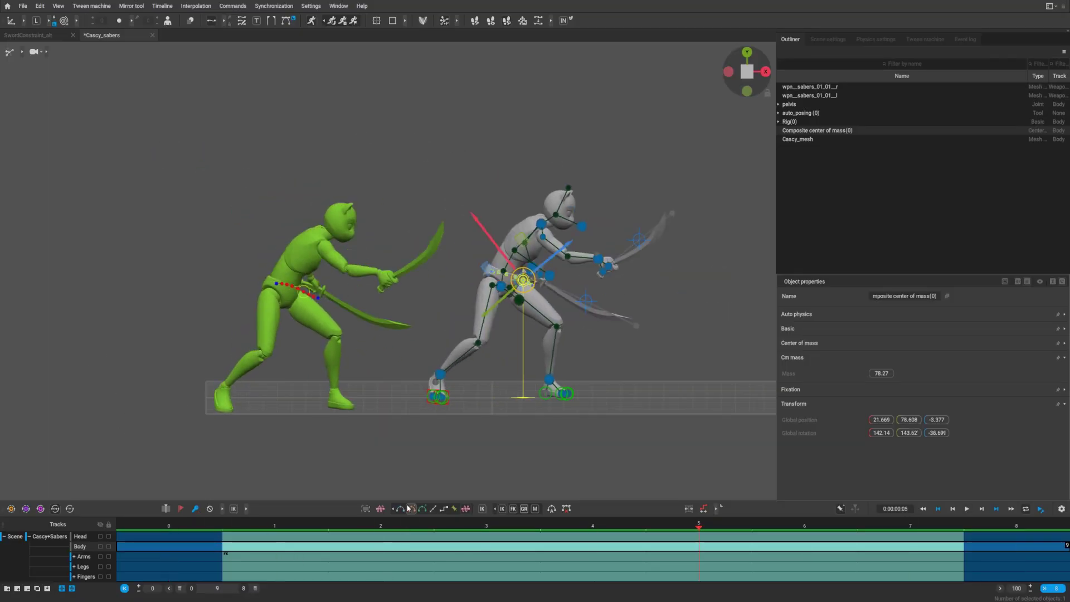
drag(401, 500, 403, 373)
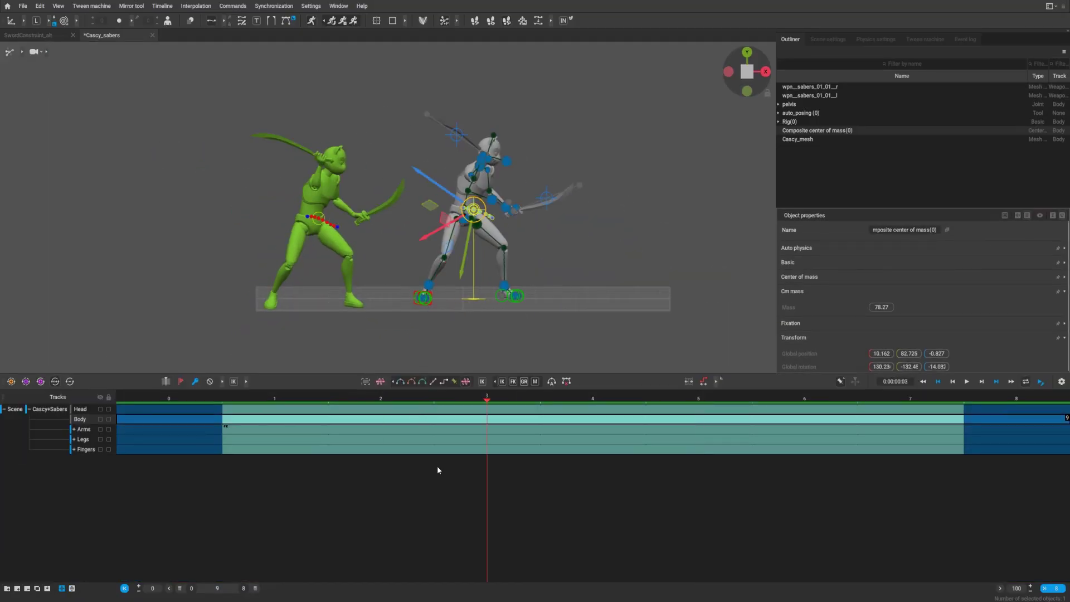
Open SwordConstraint_alt, select its Composite center of mass(0), and turn on AutoPhysics.
click(38, 35)
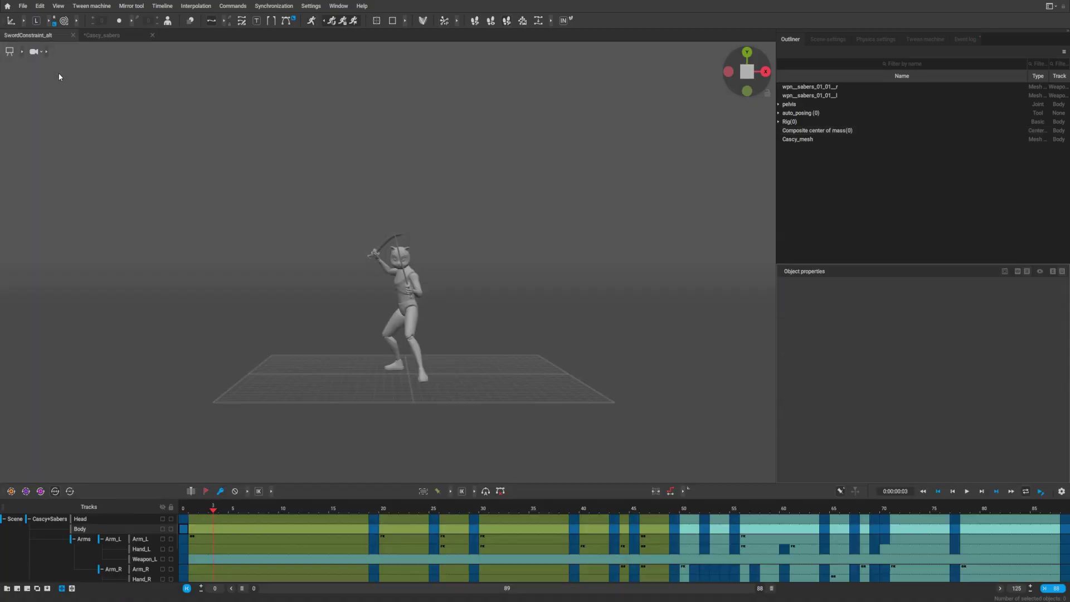
right_drag(367, 484, 423, 285)
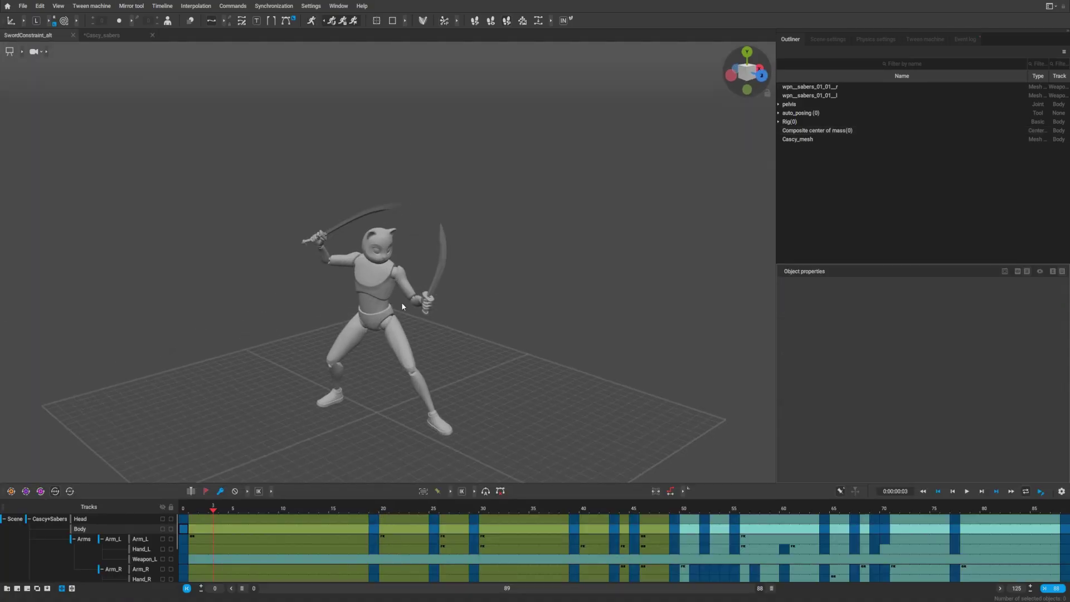
click(823, 133)
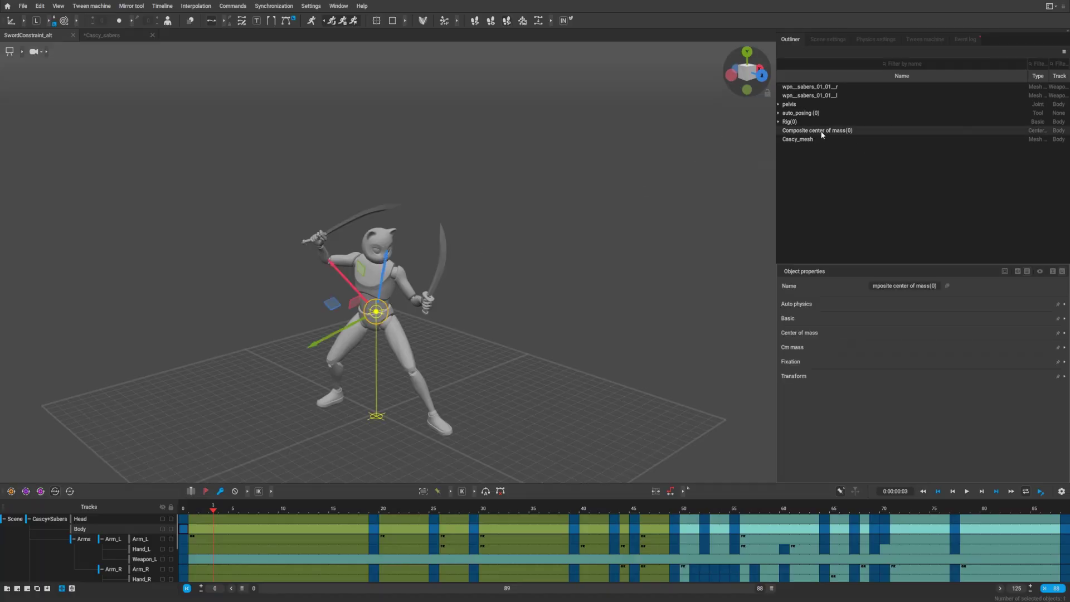
click(311, 21)
Rewind and play the saber duel, orbiting the camera to watch both fighters.
right_drag(379, 368, 338, 413)
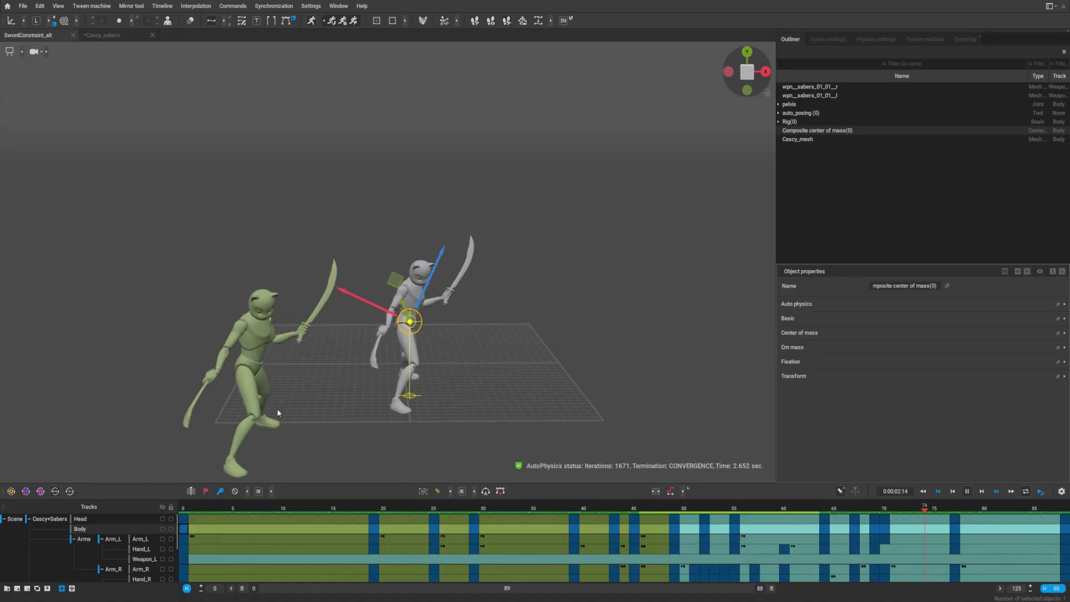
click(184, 509)
key(space)
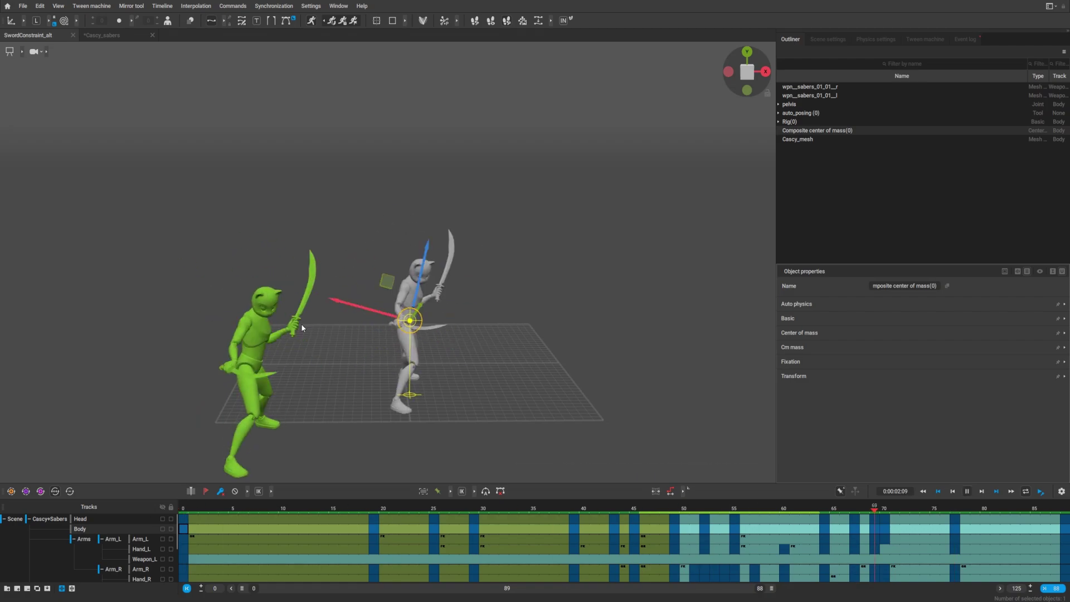
right_drag(346, 324, 447, 318)
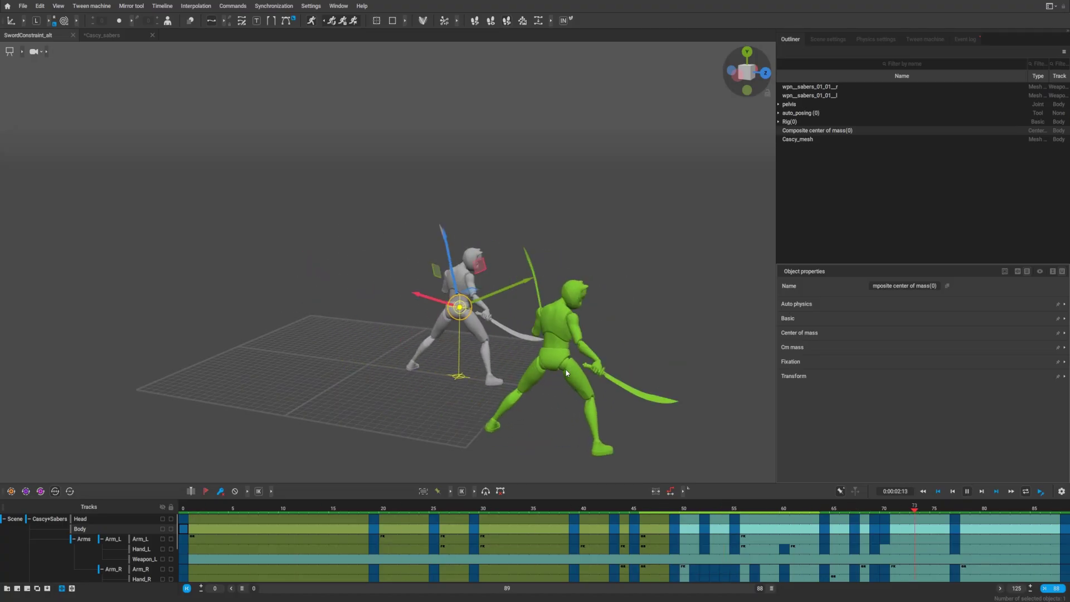
click(547, 375)
right_drag(549, 375, 580, 380)
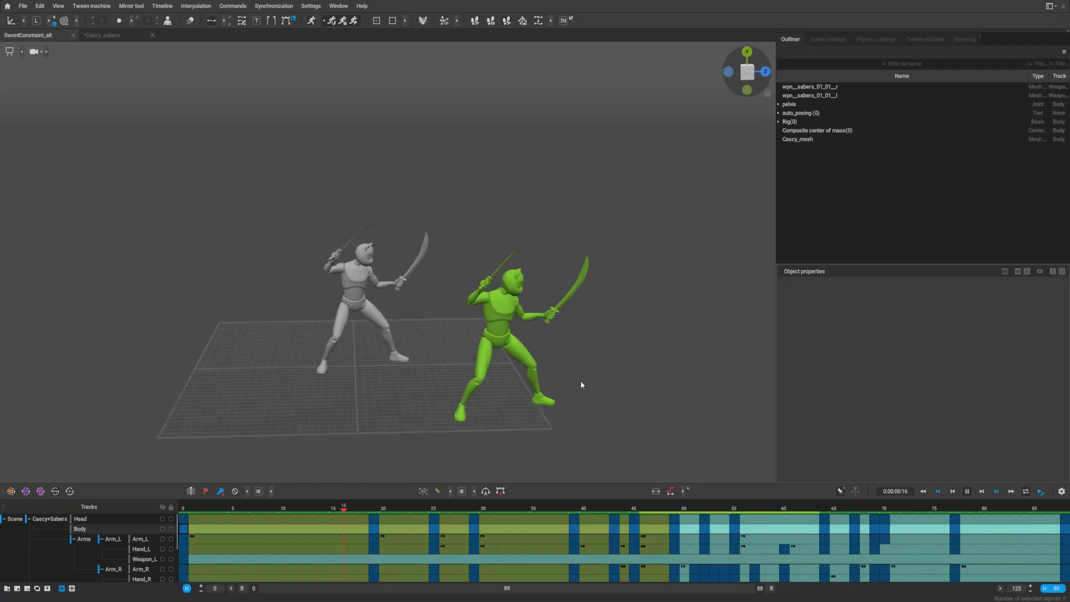